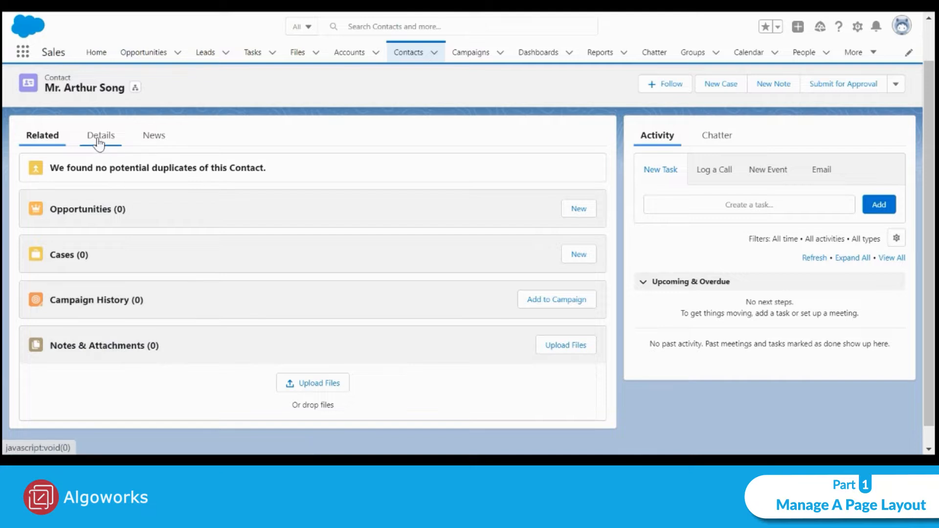
# Open the contact record's details and review its fields
pyautogui.click(100, 141)
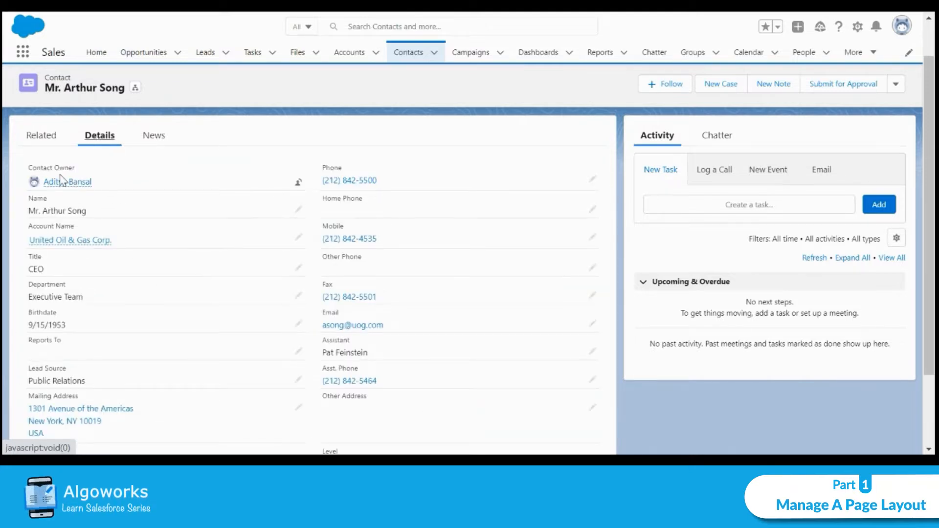
pyautogui.moveTo(86, 184)
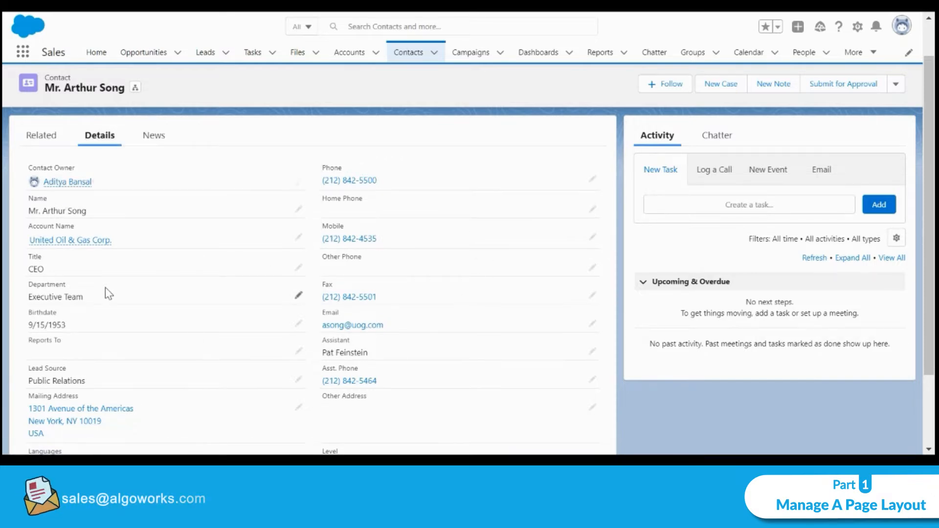
pyautogui.scroll(-2, 106, 288)
pyautogui.scroll(3, 106, 288)
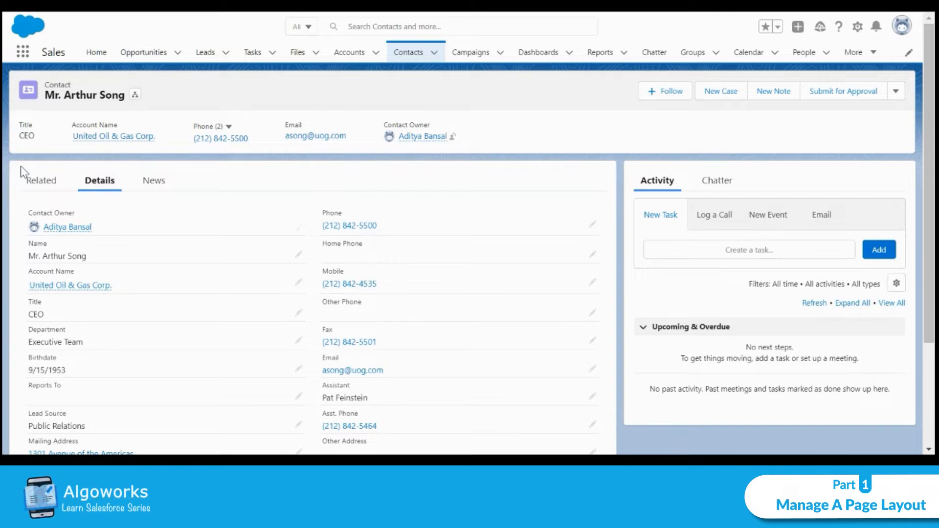
# Open the Contacts list separately, review the fields of a blank New Contact form, and close it unsaved
pyautogui.rightClick(400, 53)
pyautogui.click(428, 66)
pyautogui.click(410, 49)
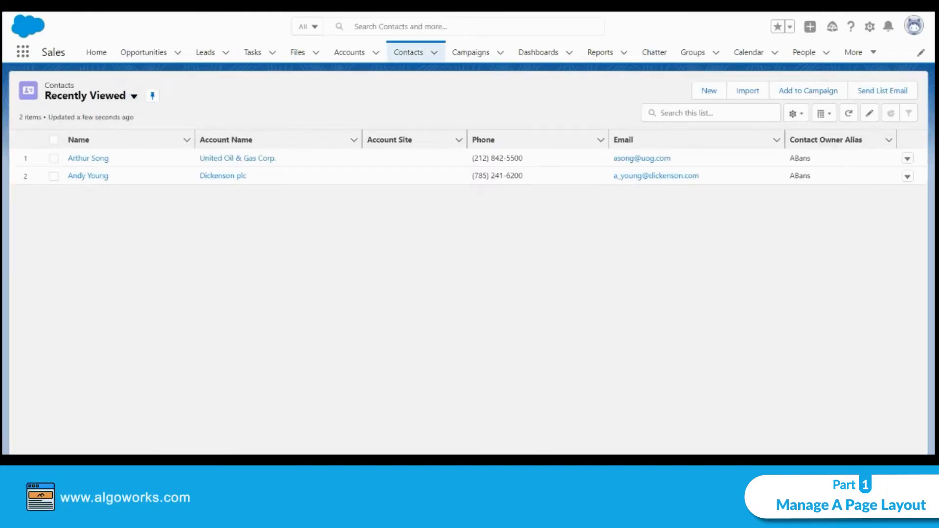
pyautogui.click(710, 91)
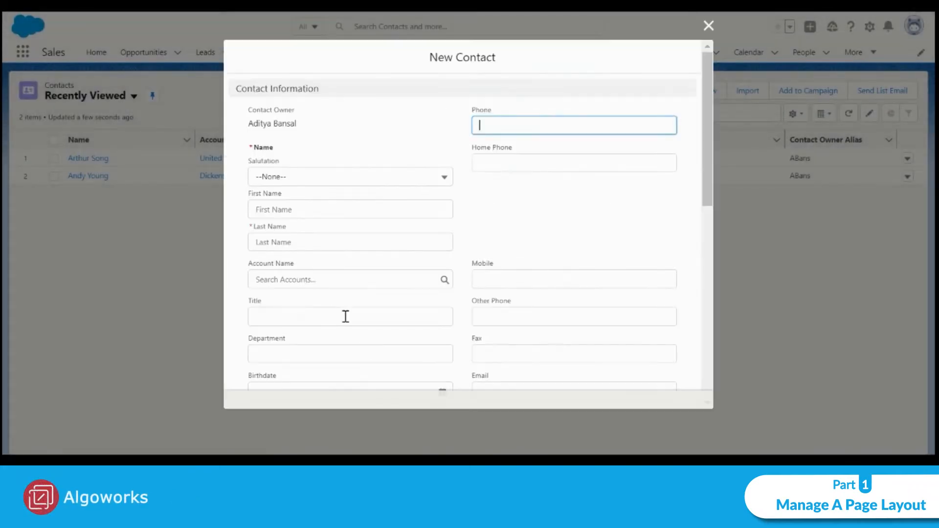
pyautogui.scroll(-8, 650, 318)
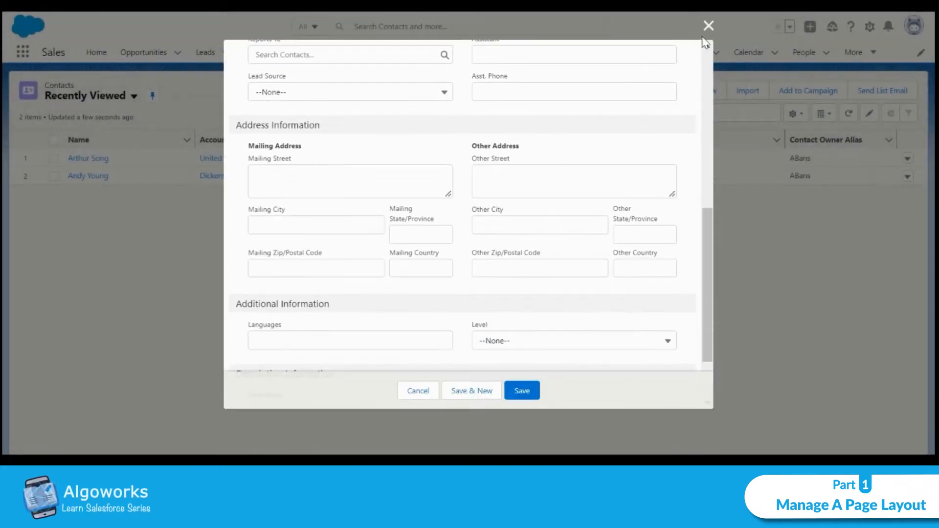
pyautogui.click(708, 27)
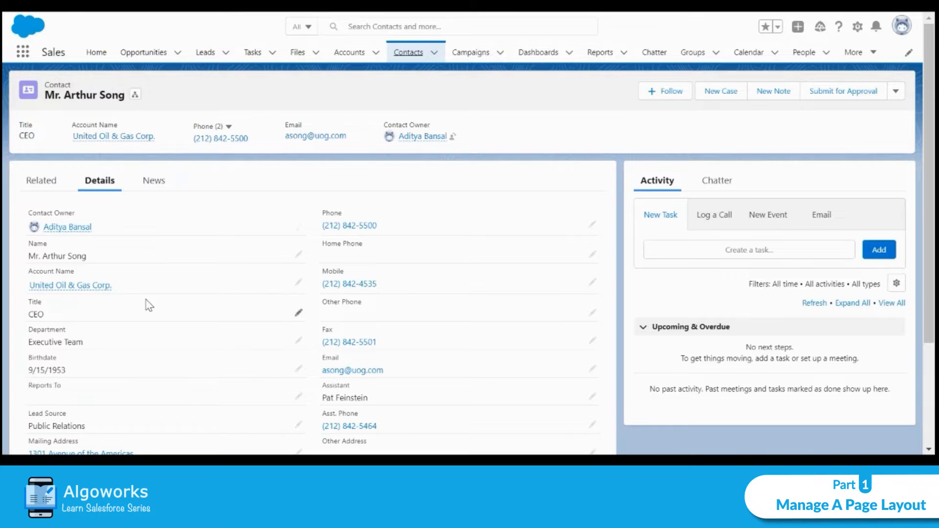
pyautogui.scroll(-1, 149, 306)
pyautogui.scroll(-2, 264, 216)
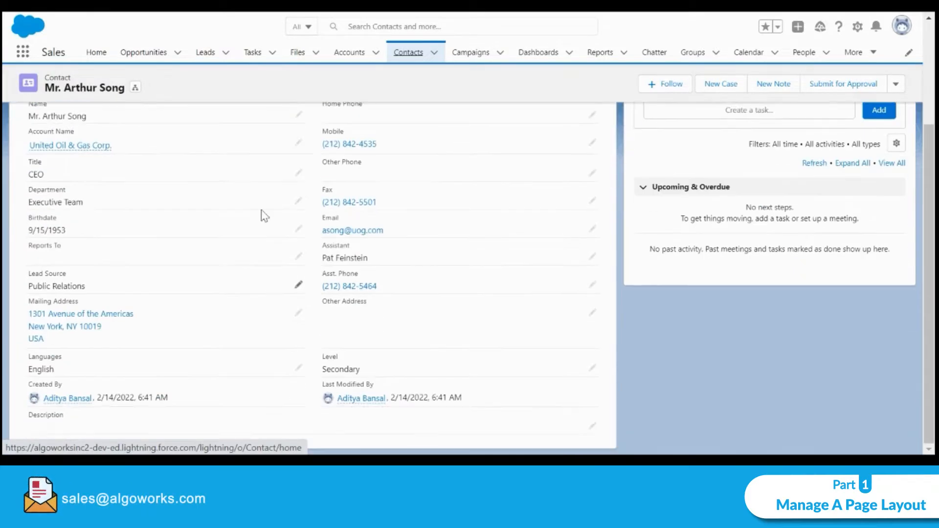
pyautogui.scroll(3, 142, 237)
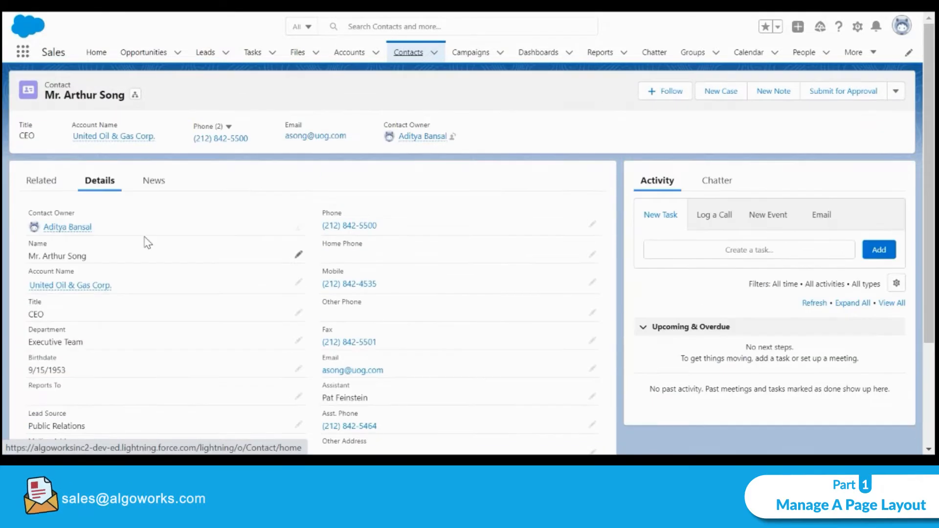
pyautogui.scroll(-1, 146, 242)
pyautogui.scroll(-1, 148, 242)
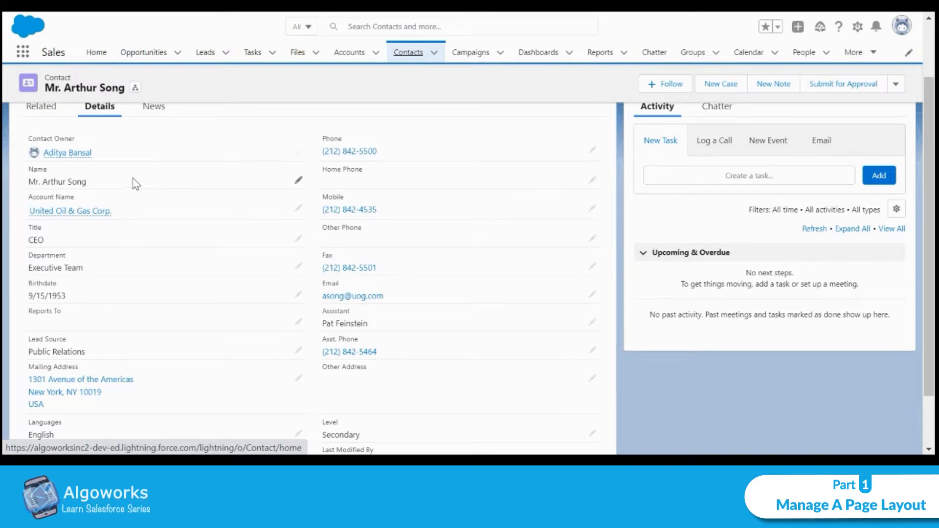
pyautogui.scroll(3, 134, 180)
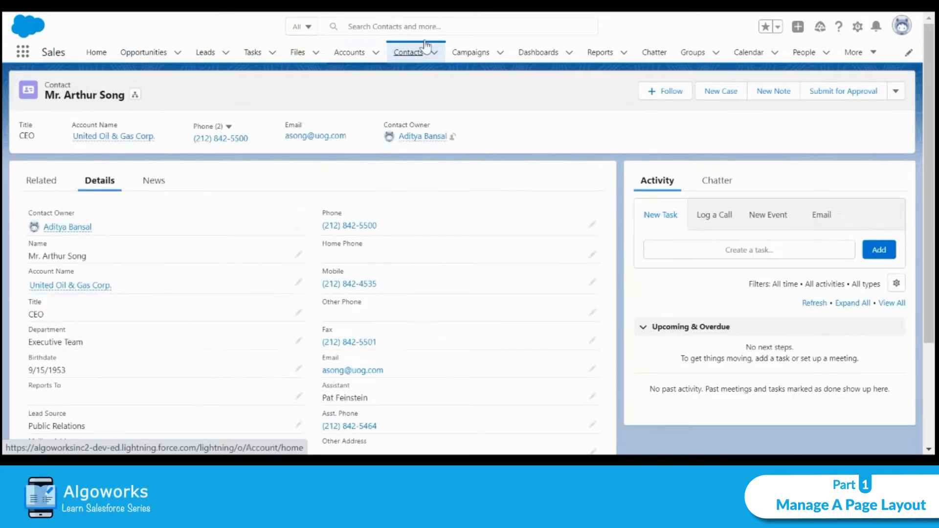
# Open Setup in a separate browser tab and go to the Object Manager
pyautogui.click(858, 28)
pyautogui.rightClick(798, 67)
pyautogui.click(799, 82)
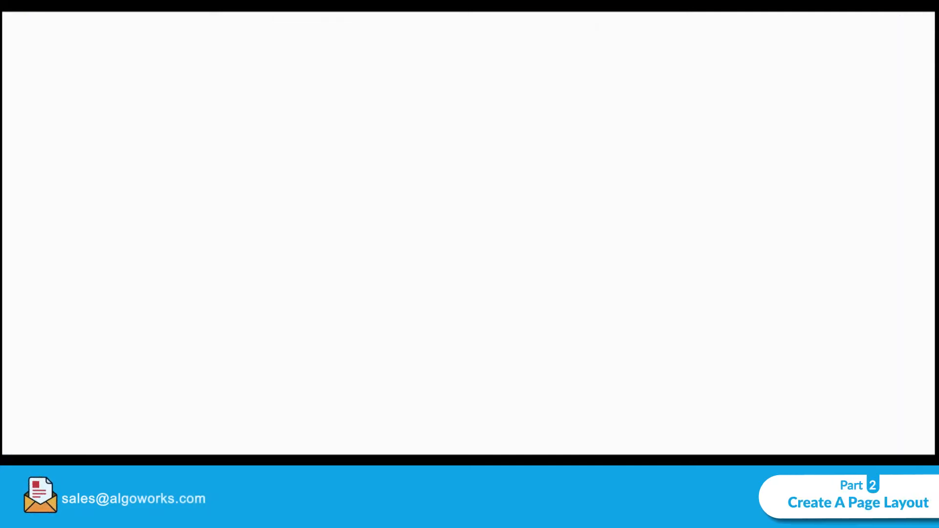
pyautogui.click(154, 54)
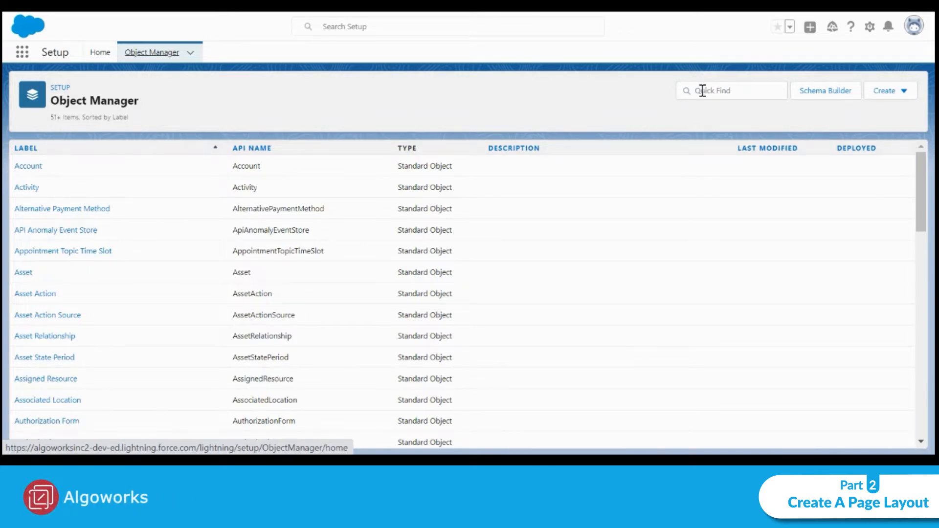
# Find the Contact object by searching for "contact" and open its list of page layouts
pyautogui.click(703, 91)
pyautogui.write('contact')
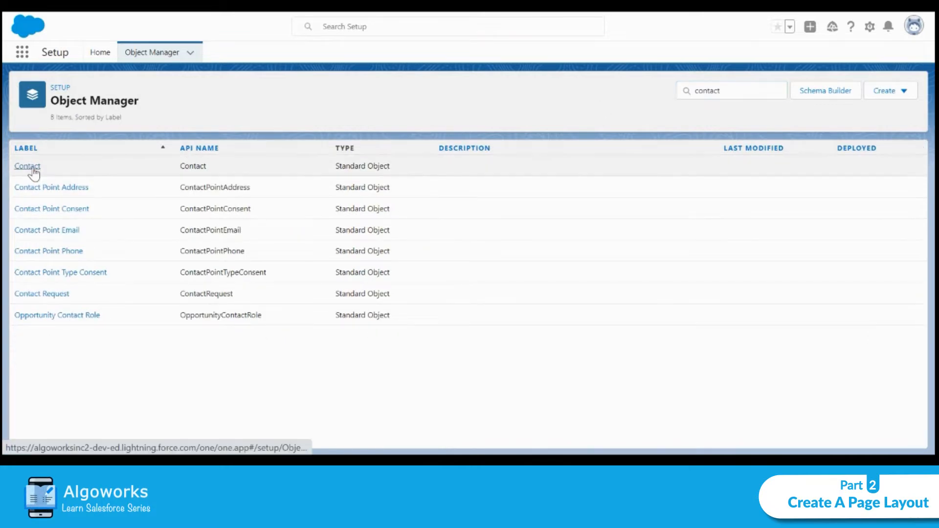
pyautogui.click(29, 166)
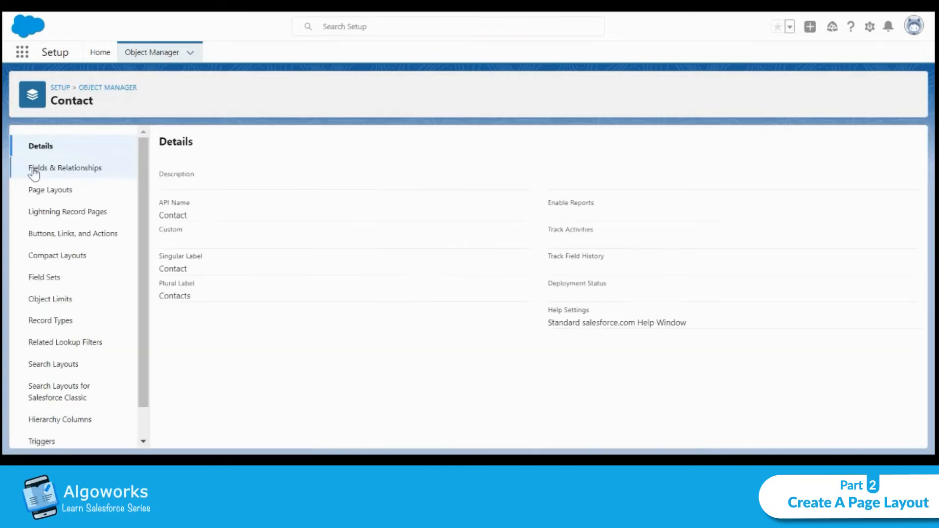
pyautogui.click(51, 192)
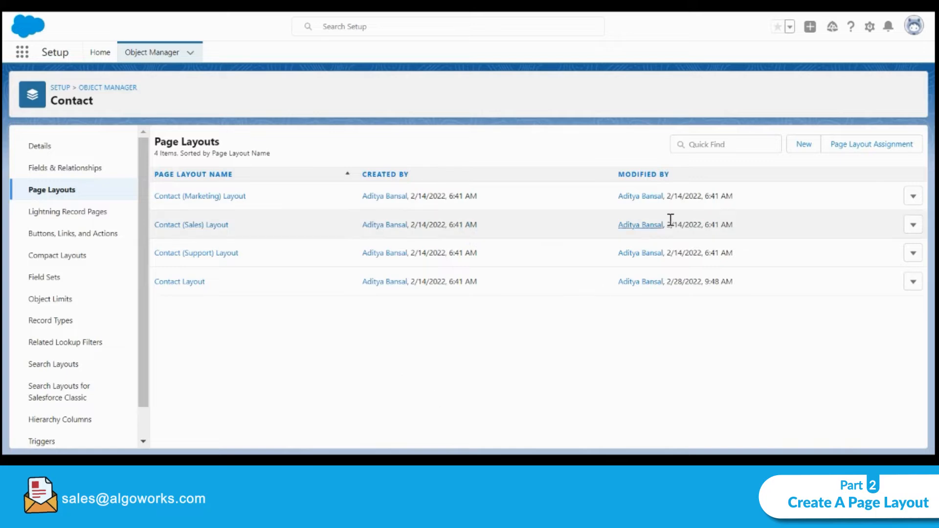
# Create a new Contact page layout named Test without cloning an existing layout, and save it
pyautogui.click(802, 143)
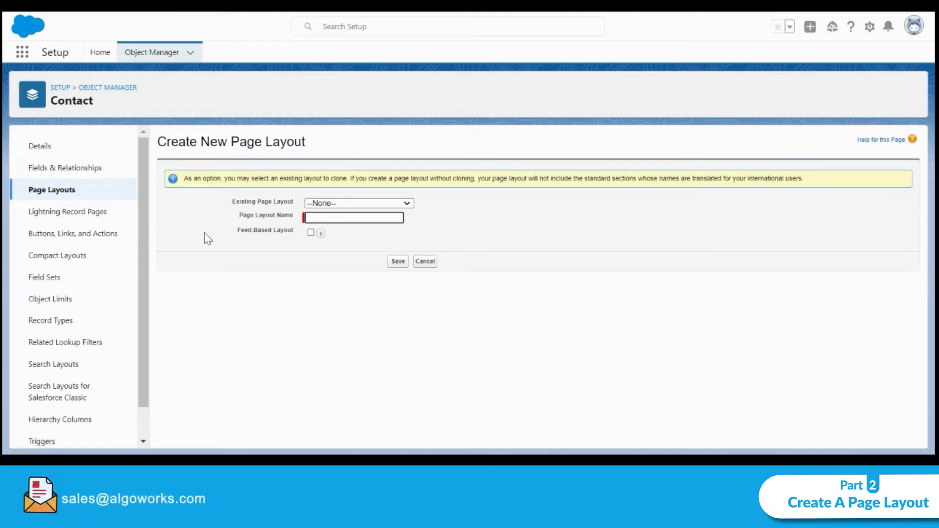
pyautogui.click(325, 218)
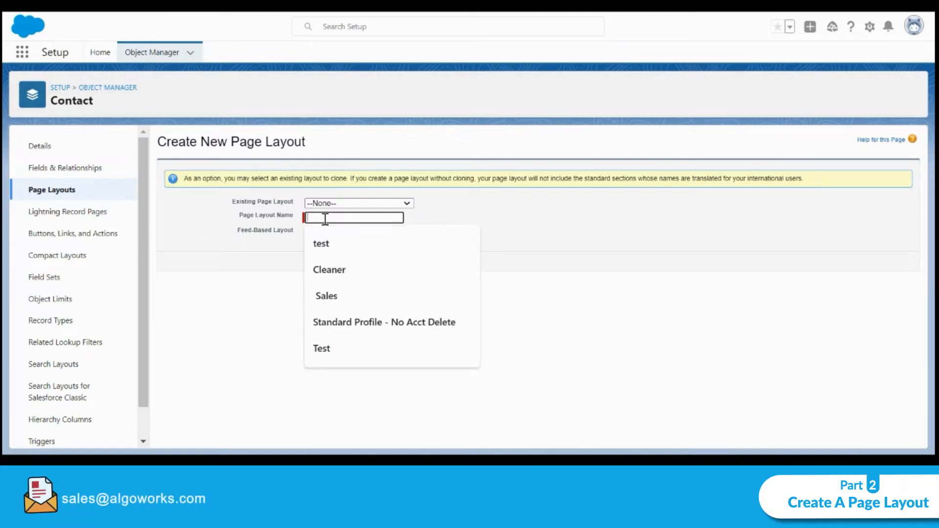
pyautogui.write('Test')
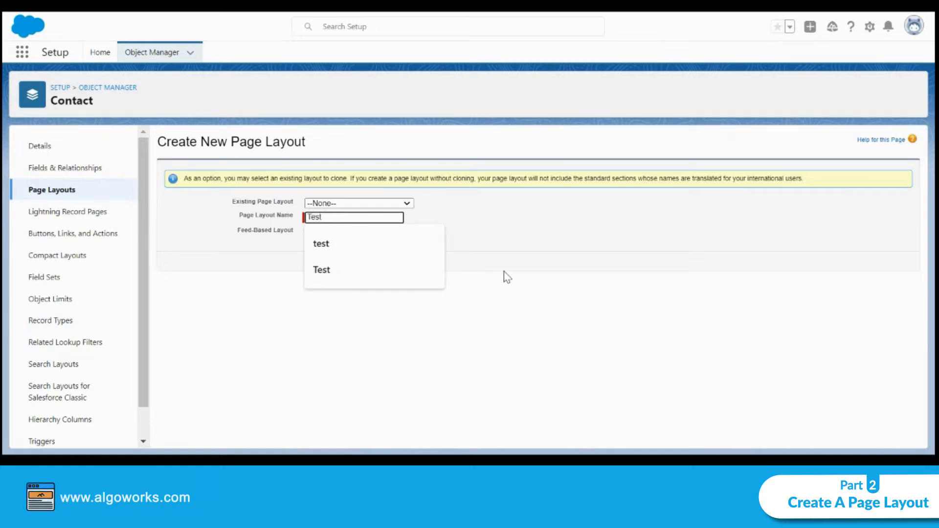
pyautogui.click(504, 271)
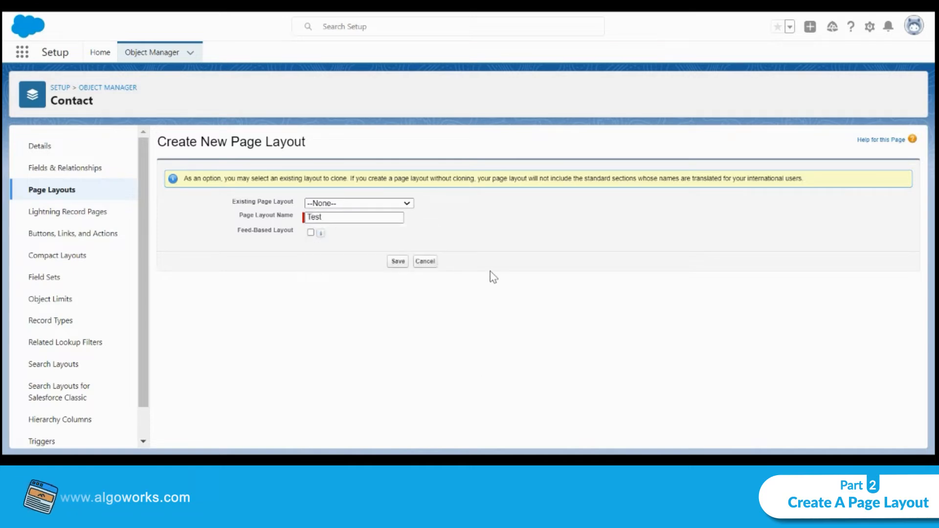
pyautogui.click(398, 262)
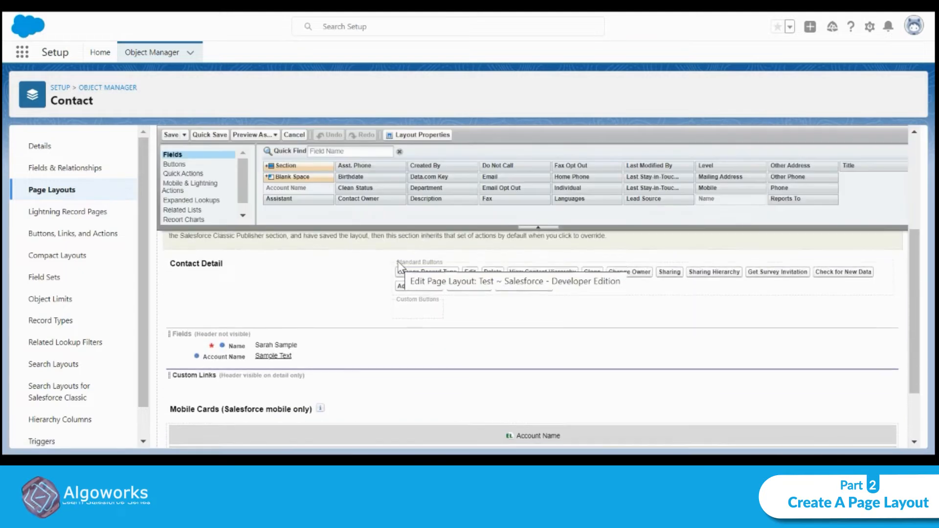
# Place Do Not Call below Account Name, Home Phone in the second column, and a blank space beneath Name in the Fields section
pyautogui.scroll(-1, 319, 300)
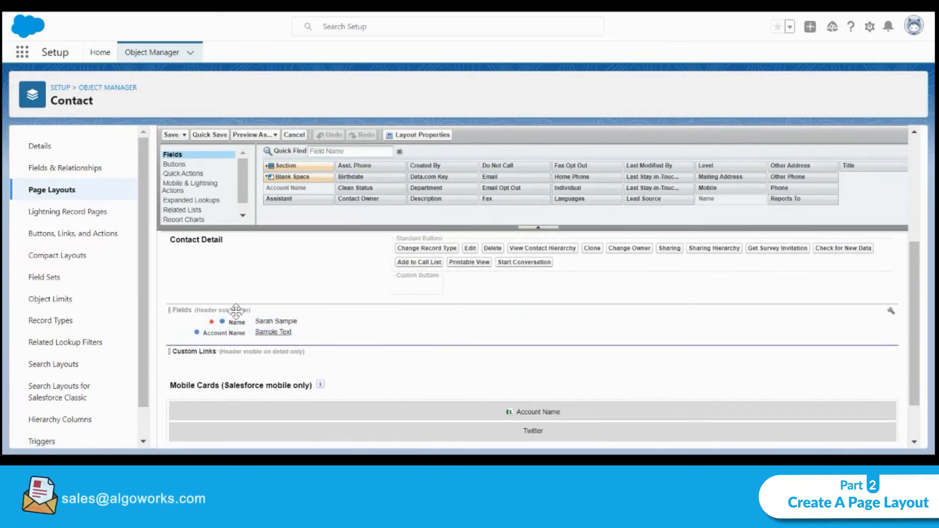
pyautogui.scroll(-2, 236, 311)
pyautogui.scroll(2, 236, 323)
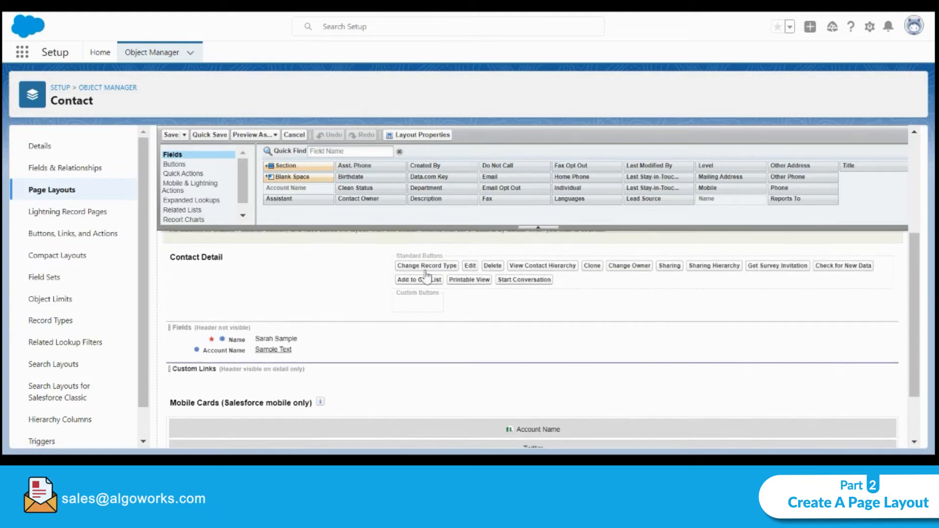
pyautogui.moveTo(517, 160); pyautogui.dragTo(301, 355)
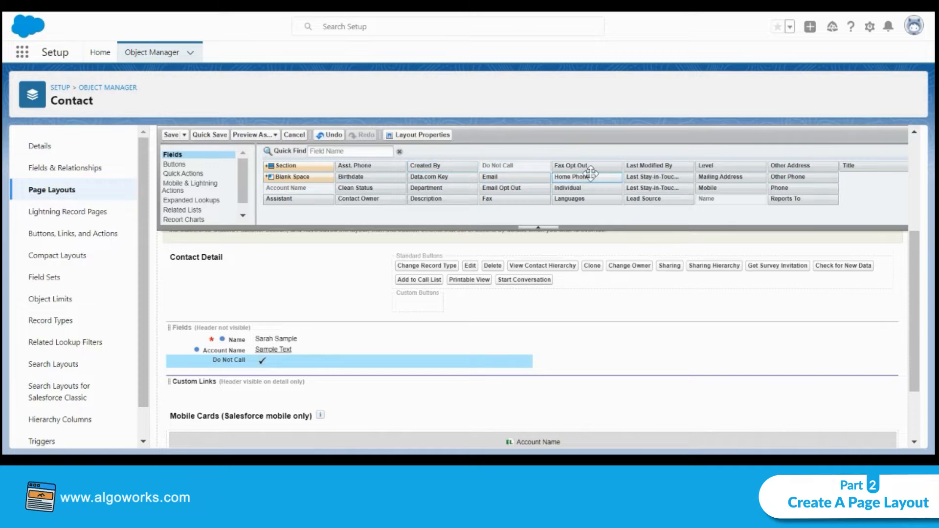
pyautogui.moveTo(585, 176); pyautogui.dragTo(619, 325)
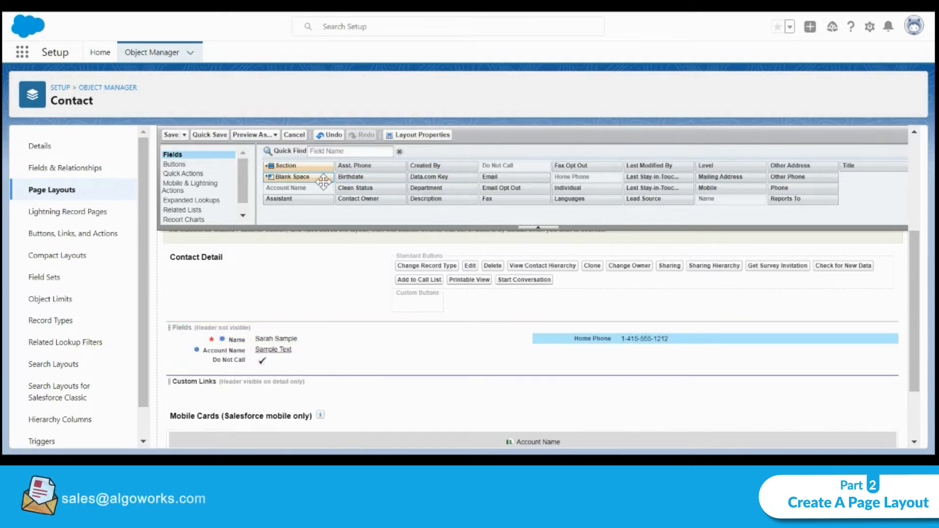
pyautogui.moveTo(301, 177); pyautogui.dragTo(254, 341)
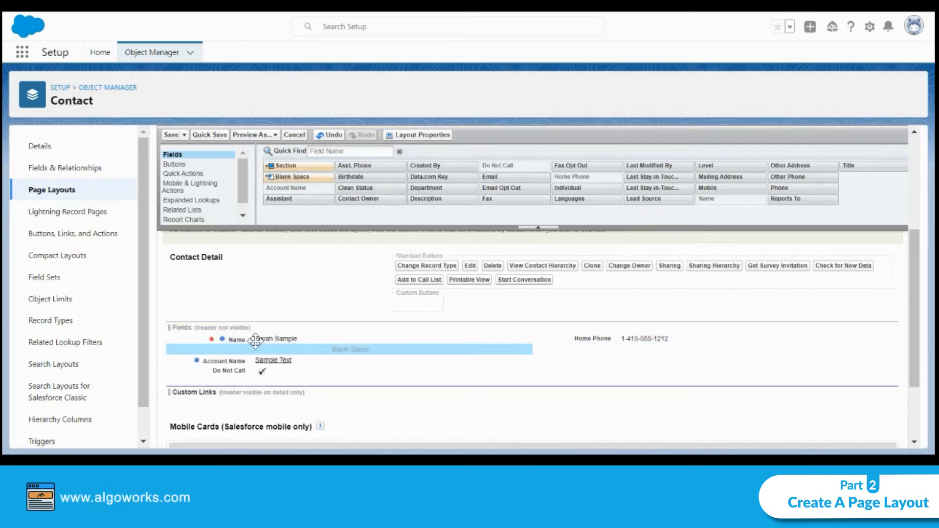
# Add Last Stay-in-Touch Request Date and Languages under Home Phone, and take the Last Stay-in-Touch Request Date field off the layout again
pyautogui.moveTo(655, 177); pyautogui.dragTo(618, 352)
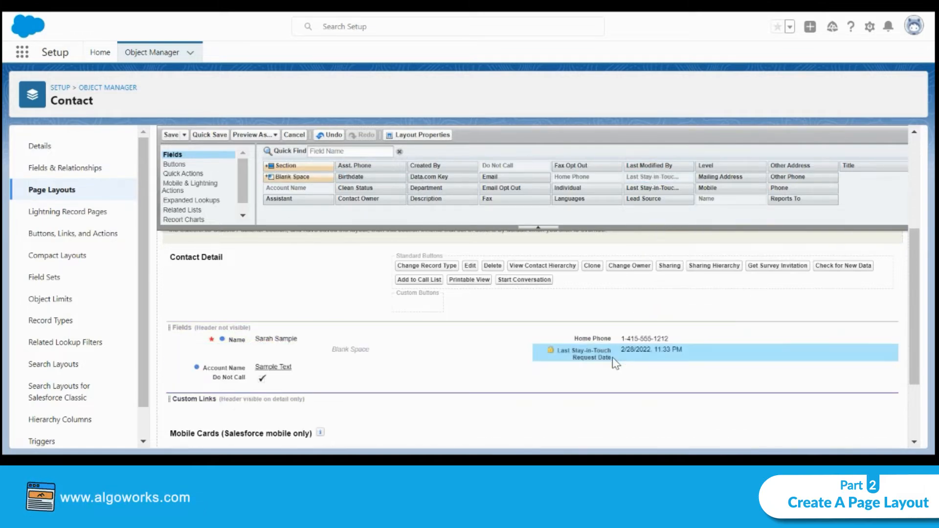
pyautogui.moveTo(571, 198); pyautogui.dragTo(593, 353)
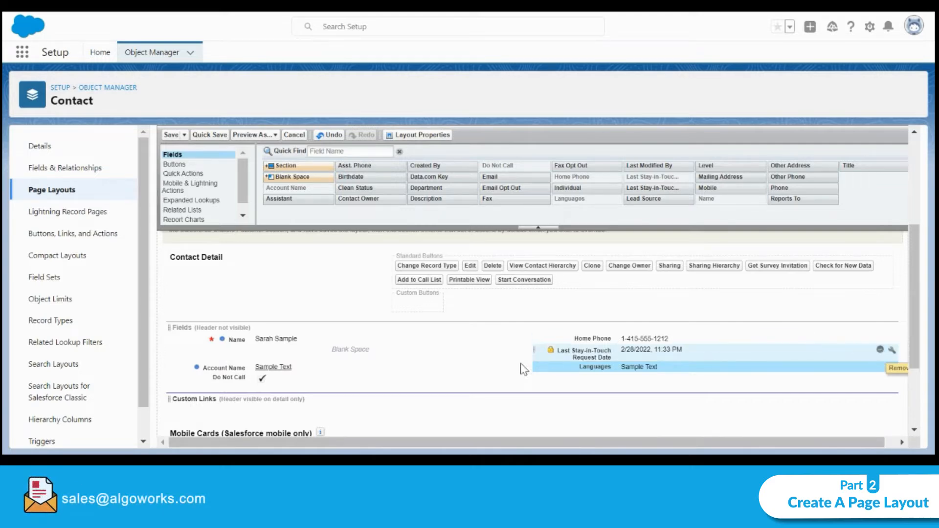
pyautogui.moveTo(594, 353); pyautogui.dragTo(584, 185)
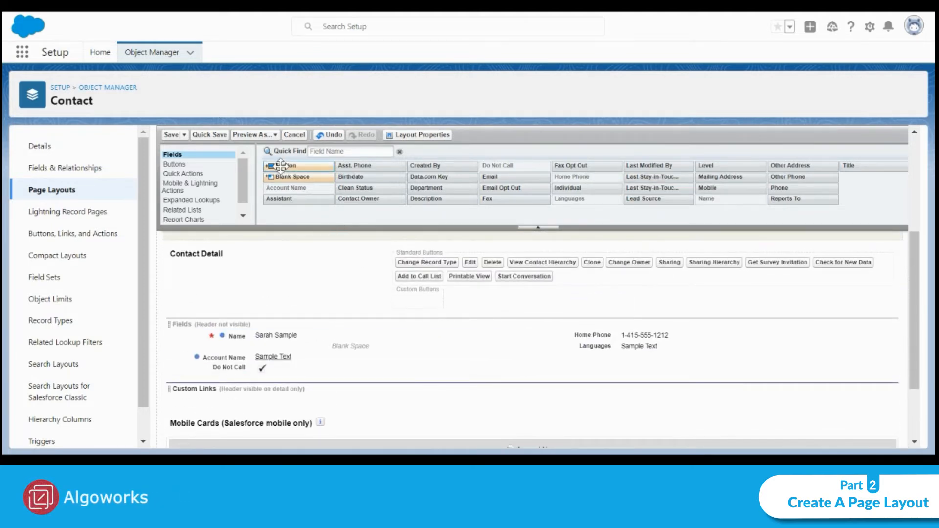
# Add a 2-column section named Additional Information between the Fields and Custom Links sections, with Left-Right tab order
pyautogui.moveTo(280, 165); pyautogui.dragTo(195, 386)
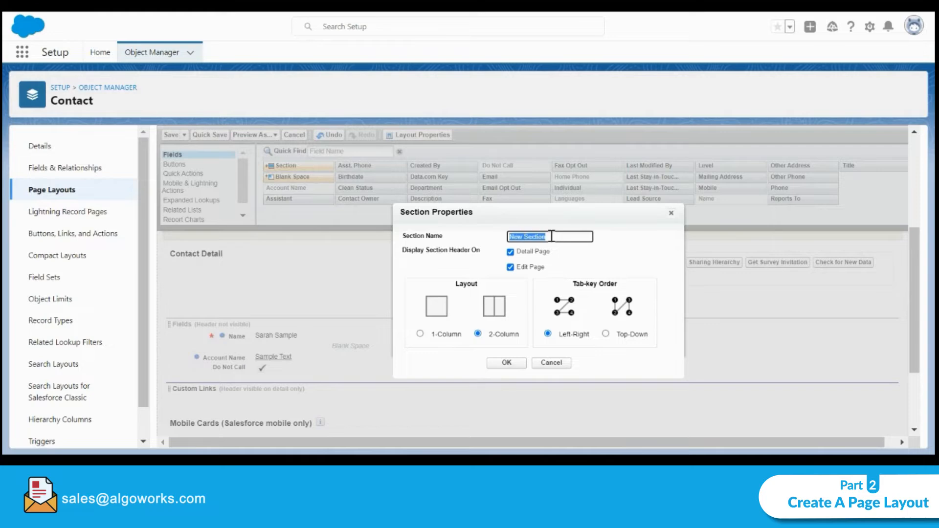
pyautogui.write('Add')
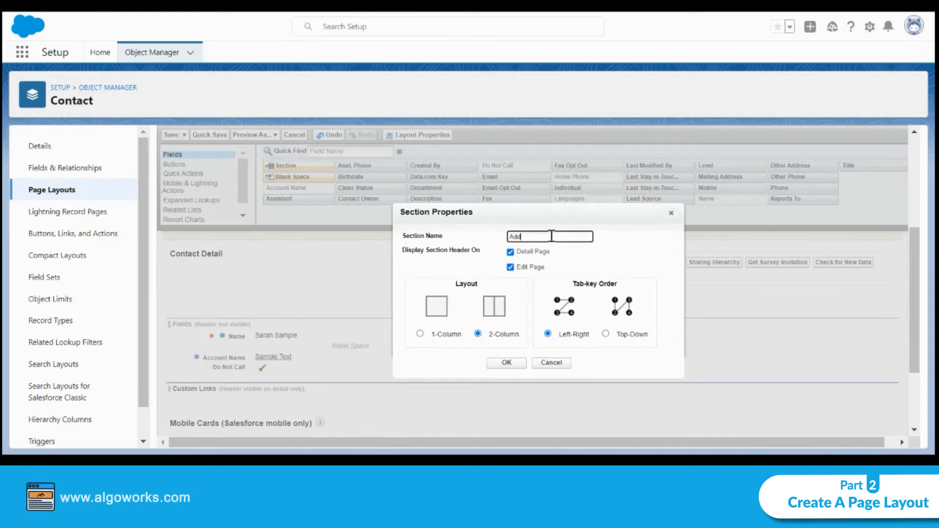
pyautogui.write('itional Information')
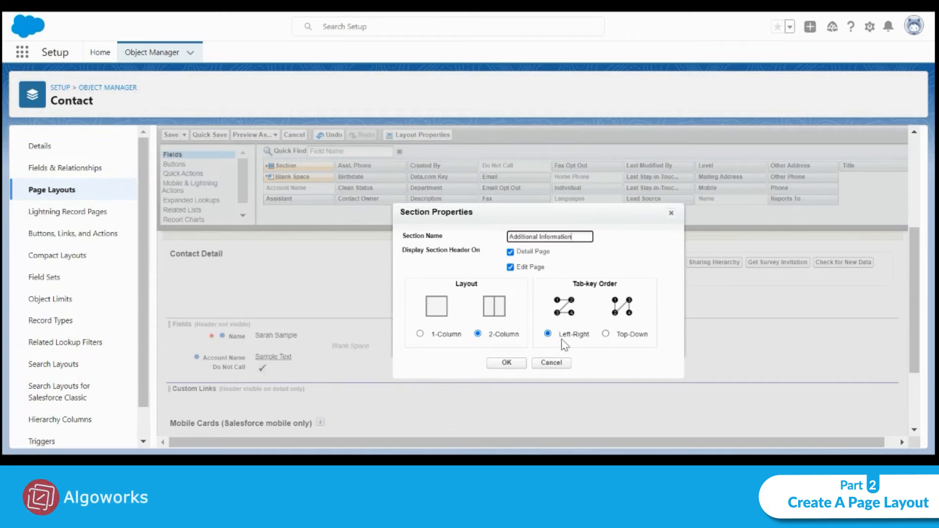
pyautogui.click(505, 365)
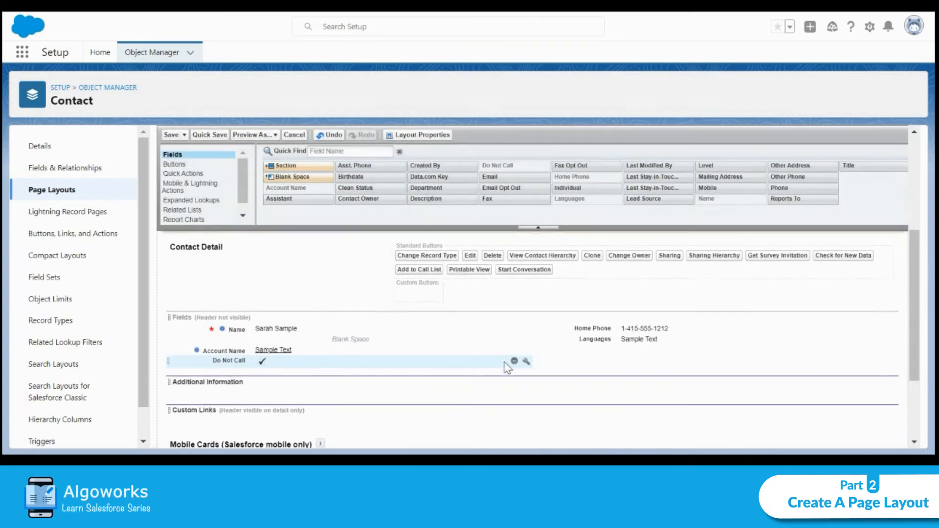
# Add the Contact Owner field to the first column of the Additional Information section
pyautogui.scroll(-2, 506, 367)
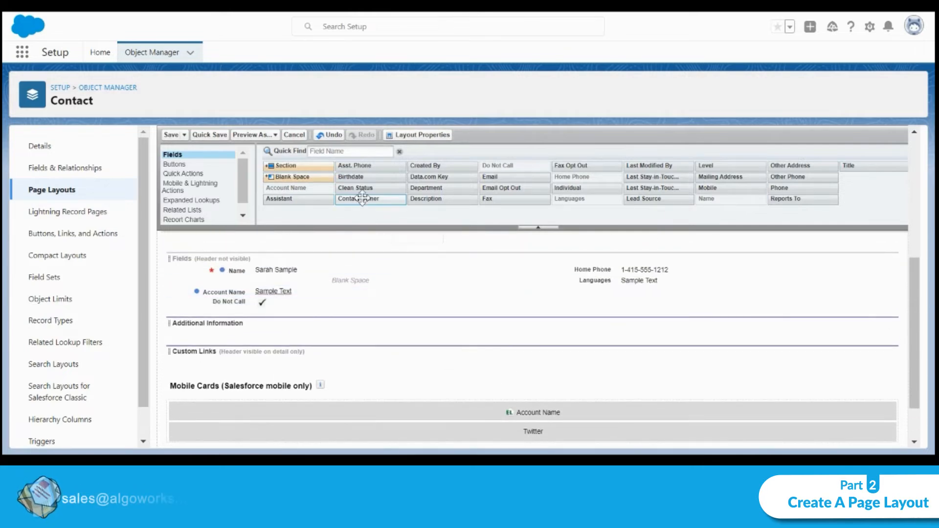
pyautogui.moveTo(362, 198); pyautogui.dragTo(215, 332)
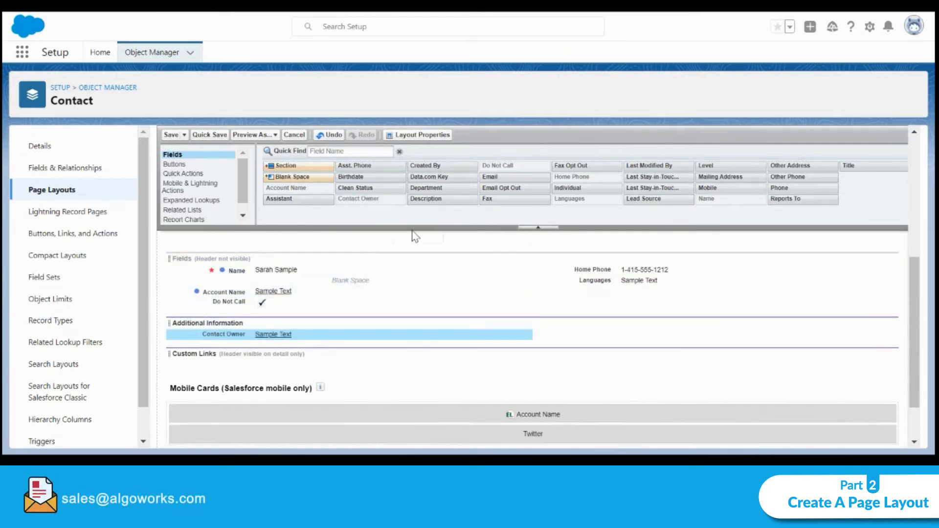
# Add Email below Contact Owner in the Additional Information section, and place Fax and Fax Opt Out in its second column
pyautogui.moveTo(509, 176); pyautogui.dragTo(308, 346)
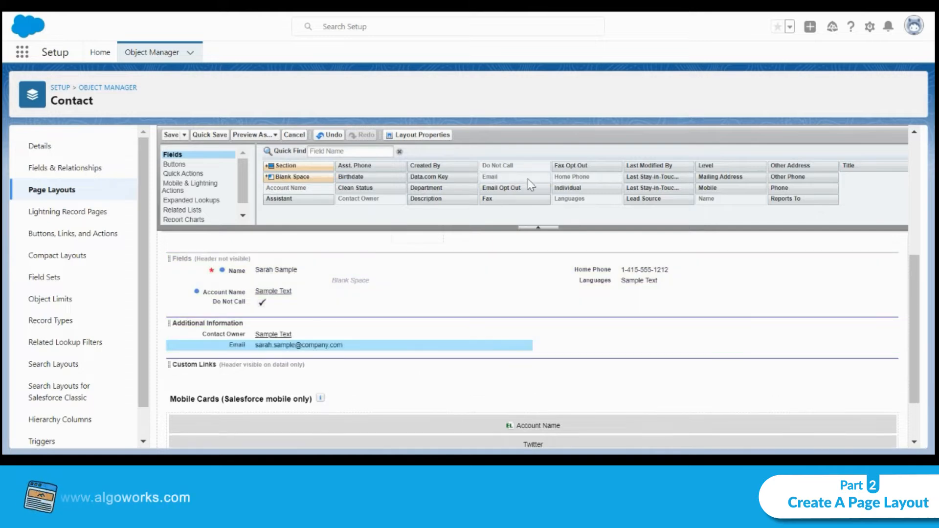
pyautogui.moveTo(551, 241); pyautogui.dragTo(612, 338)
pyautogui.moveTo(571, 165); pyautogui.dragTo(629, 346)
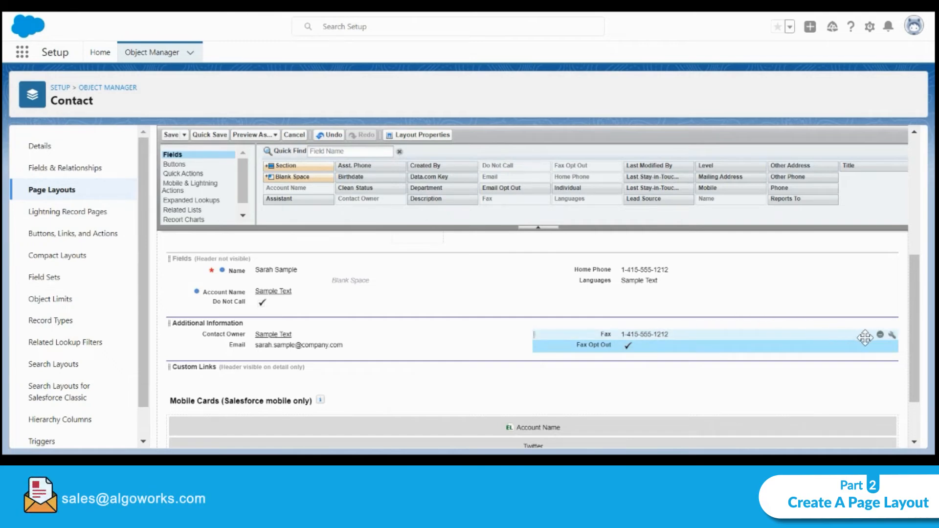
# Make the Fax field in the Additional Information section required
pyautogui.click(893, 337)
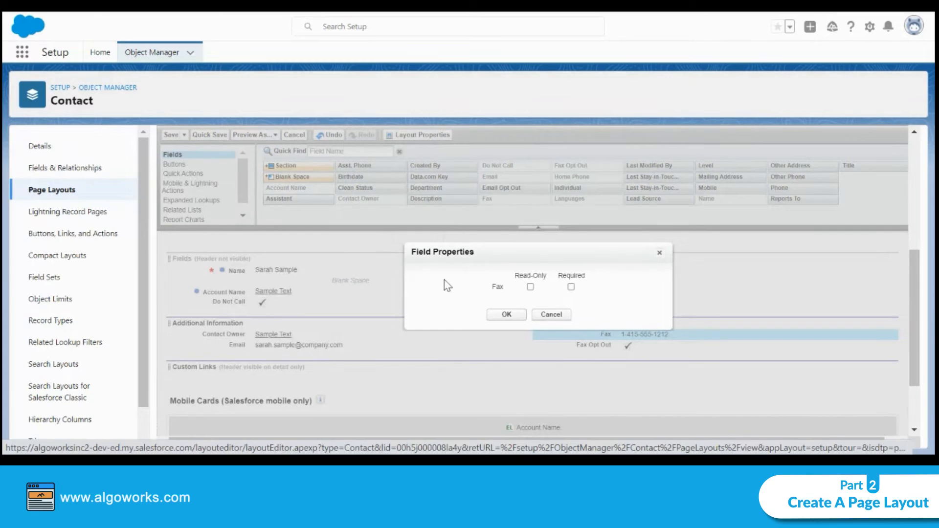
pyautogui.click(571, 287)
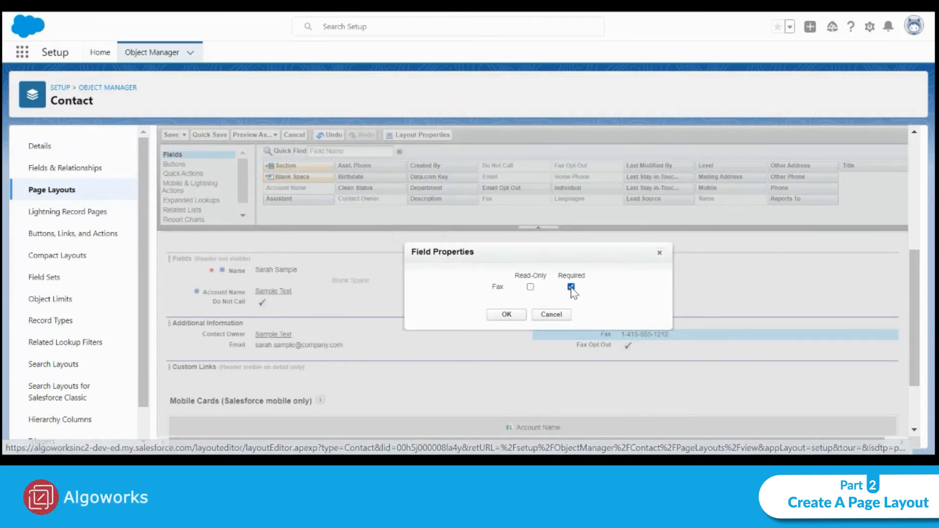
pyautogui.click(506, 315)
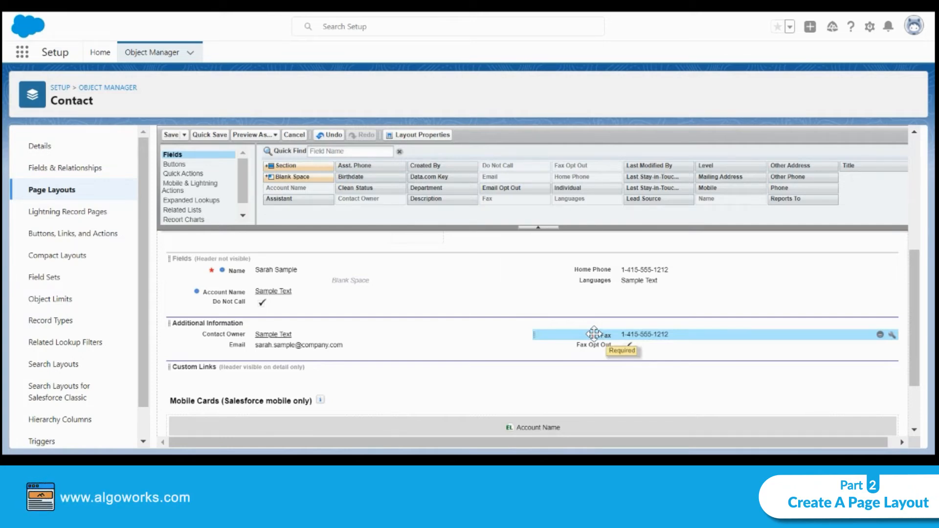
# Add the Files related list to the layout and place the Groups related list below it
pyautogui.scroll(-2, 594, 334)
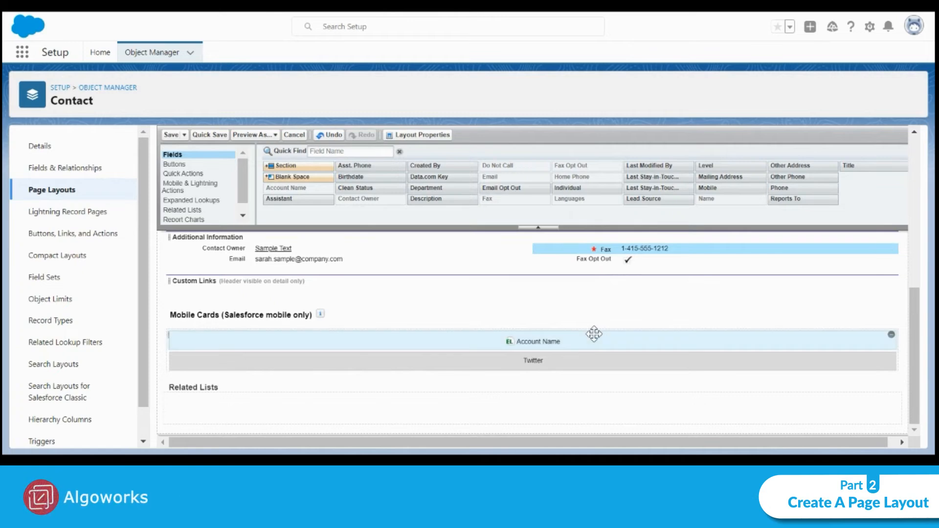
pyautogui.click(184, 210)
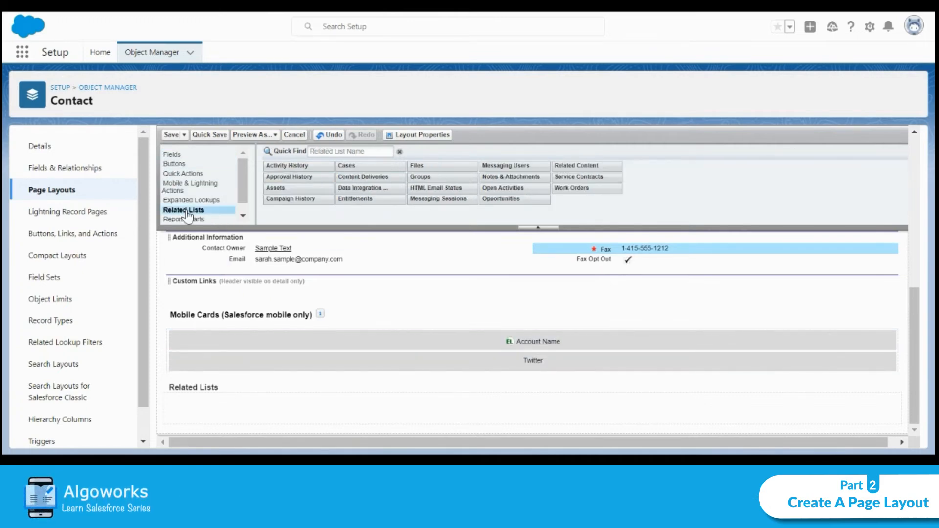
pyautogui.moveTo(431, 165); pyautogui.dragTo(255, 407)
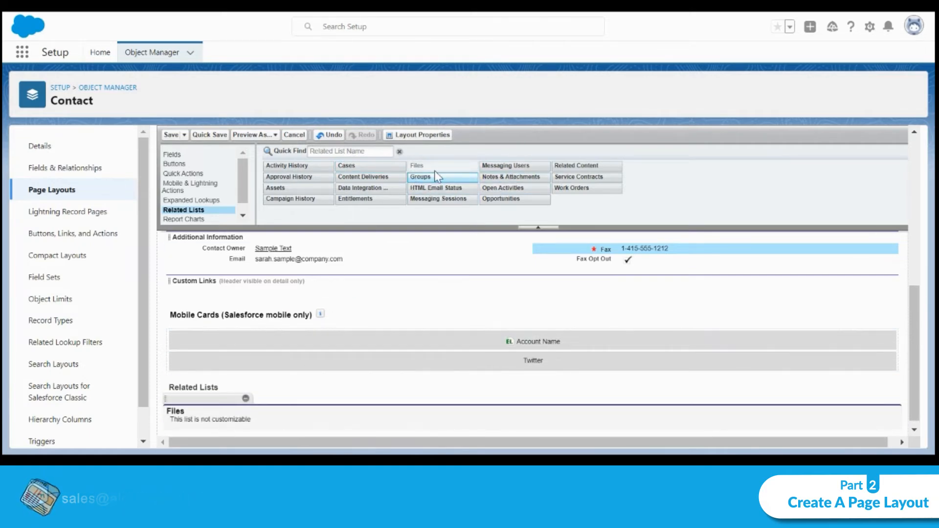
pyautogui.moveTo(421, 177); pyautogui.dragTo(224, 424)
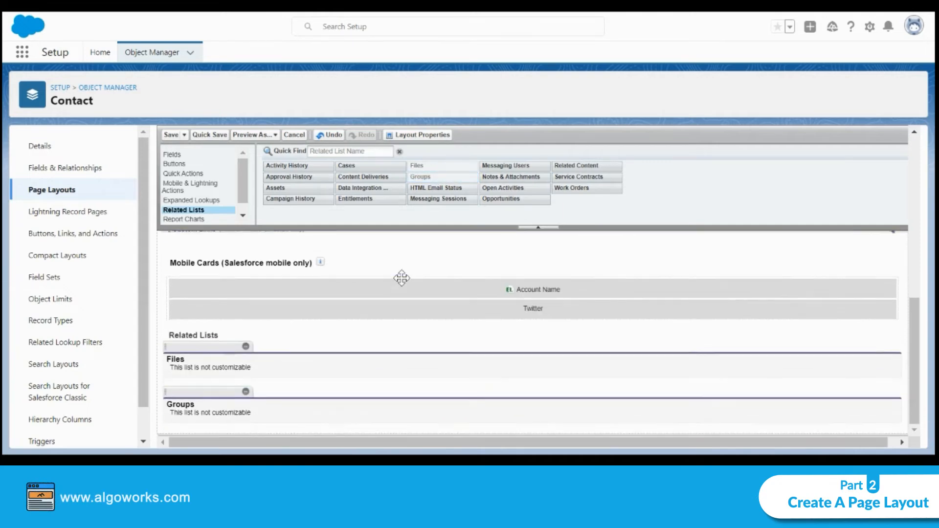
# Add the Asst. Phone and Department fields to the page layout
pyautogui.scroll(5, 397, 304)
pyautogui.scroll(1, 395, 333)
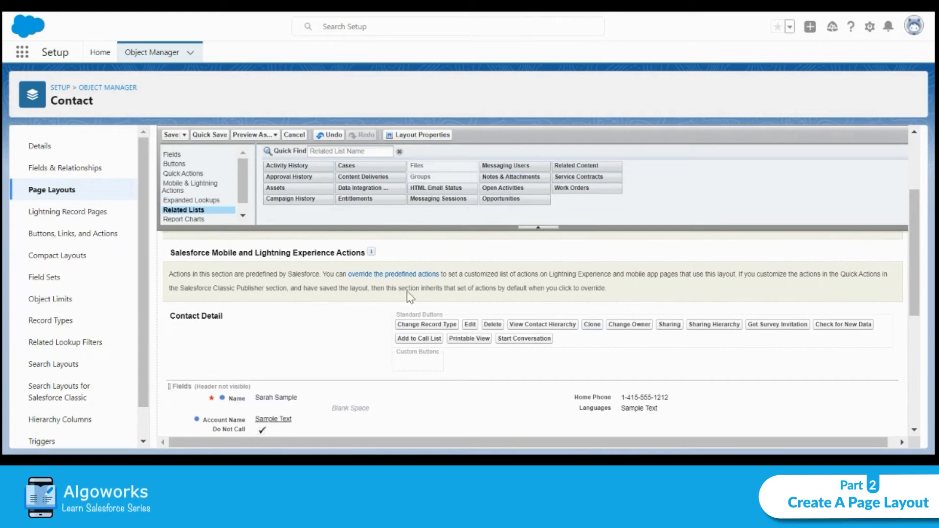
pyautogui.scroll(-3, 372, 228)
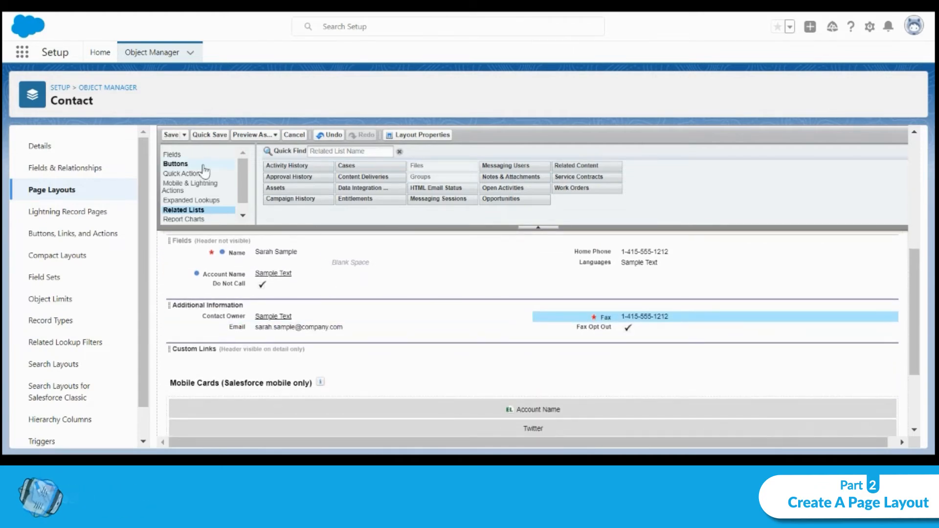
pyautogui.click(176, 155)
pyautogui.scroll(-3, 474, 362)
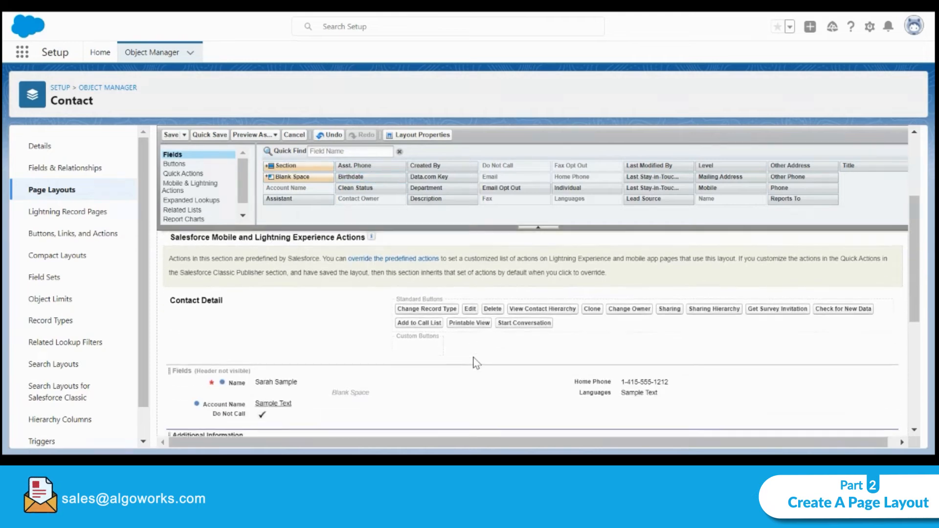
pyautogui.moveTo(355, 166); pyautogui.dragTo(338, 308)
pyautogui.moveTo(427, 188); pyautogui.dragTo(313, 386)
# Save the page layout and let its related list changes overwrite users' personal related list customizations
pyautogui.scroll(-3, 451, 370)
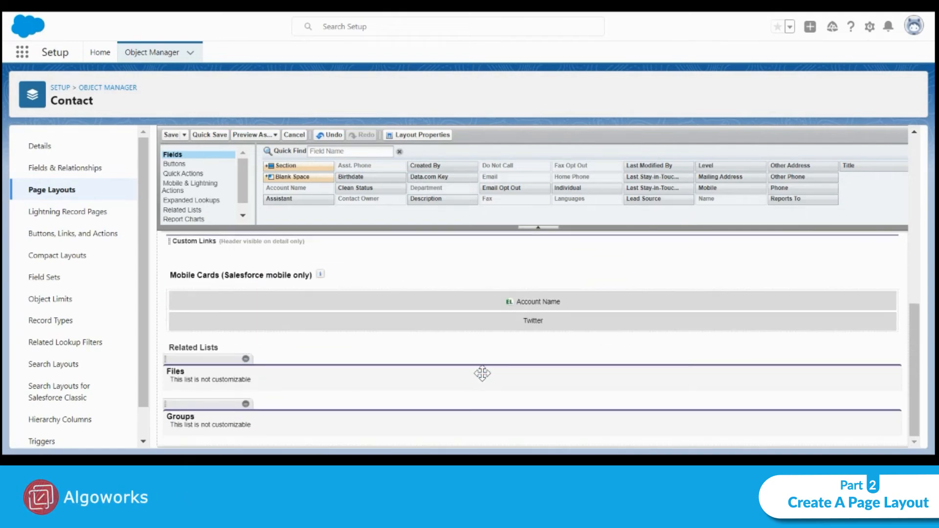
pyautogui.click(170, 136)
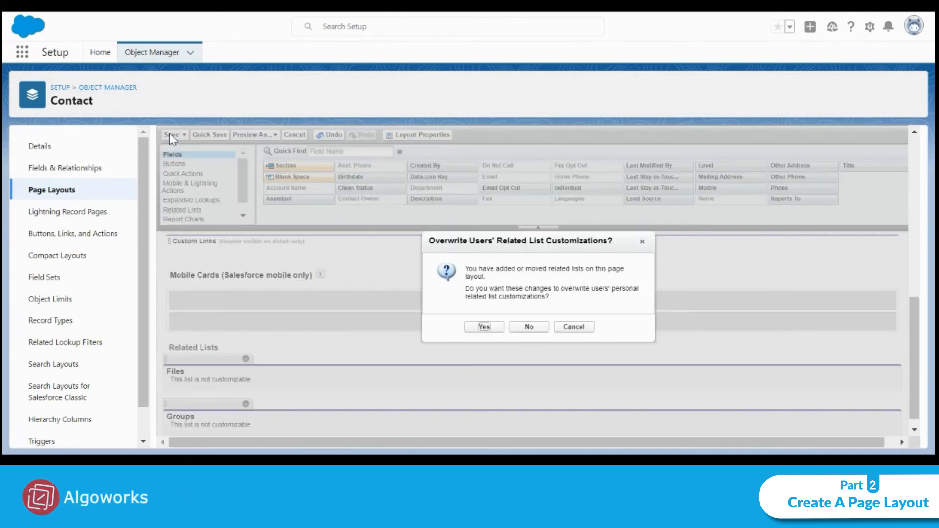
pyautogui.click(482, 327)
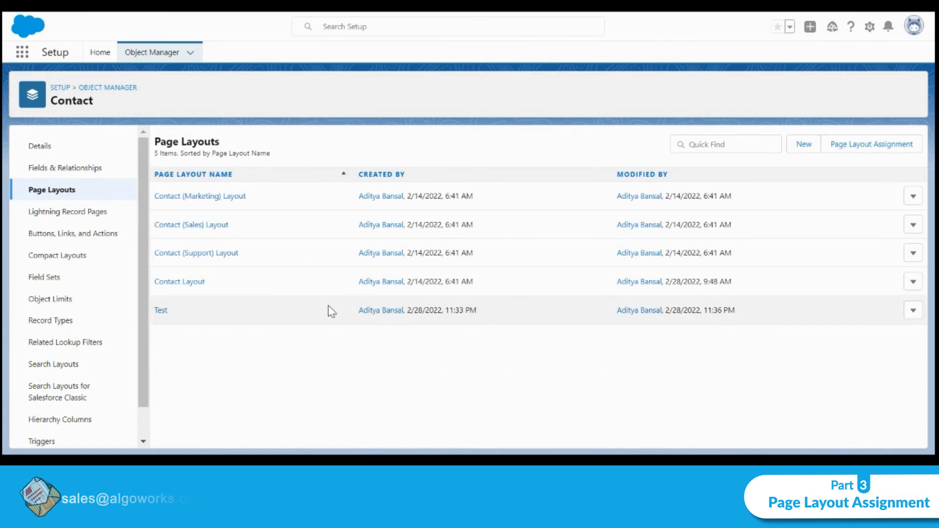
# Edit the Contact page layout assignments so that the System Administrator profile uses the Test layout, and save the assignment
pyautogui.click(903, 147)
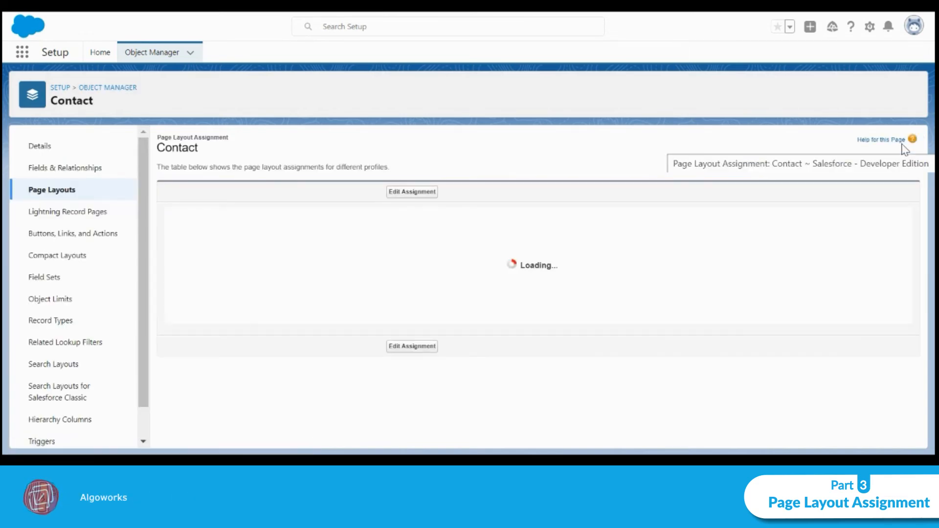
pyautogui.click(413, 194)
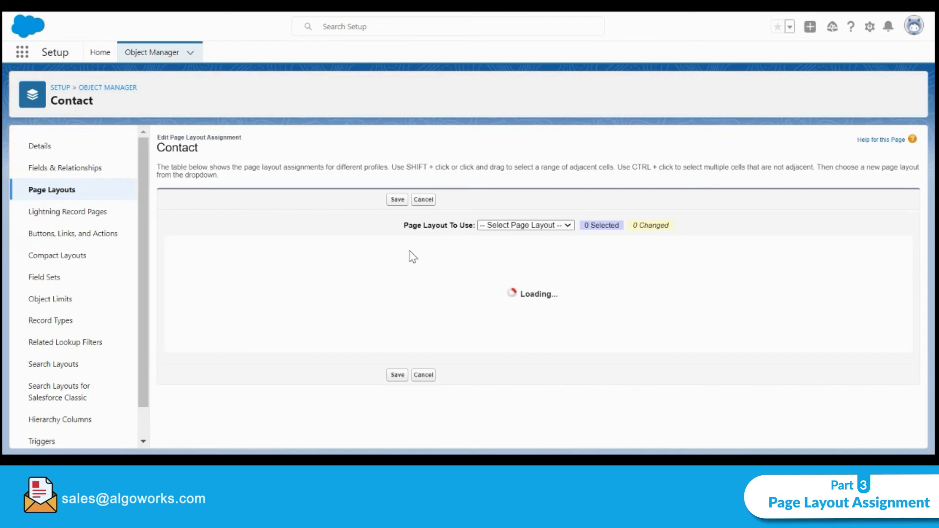
pyautogui.scroll(-10, 399, 319)
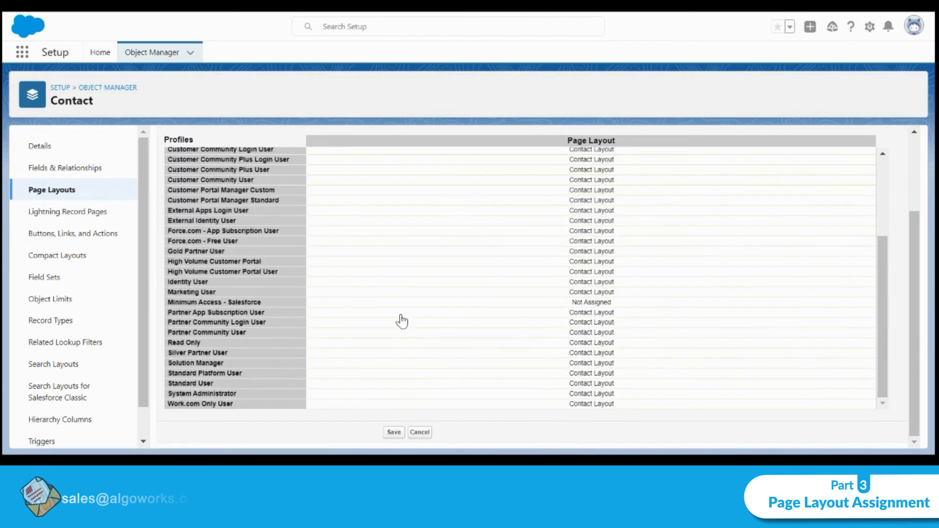
pyautogui.scroll(2, 394, 296)
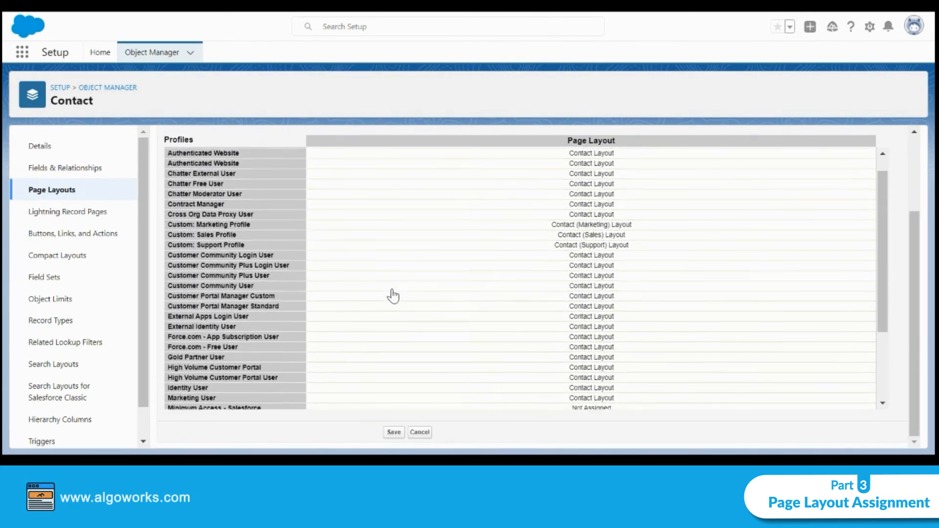
pyautogui.scroll(-2, 393, 296)
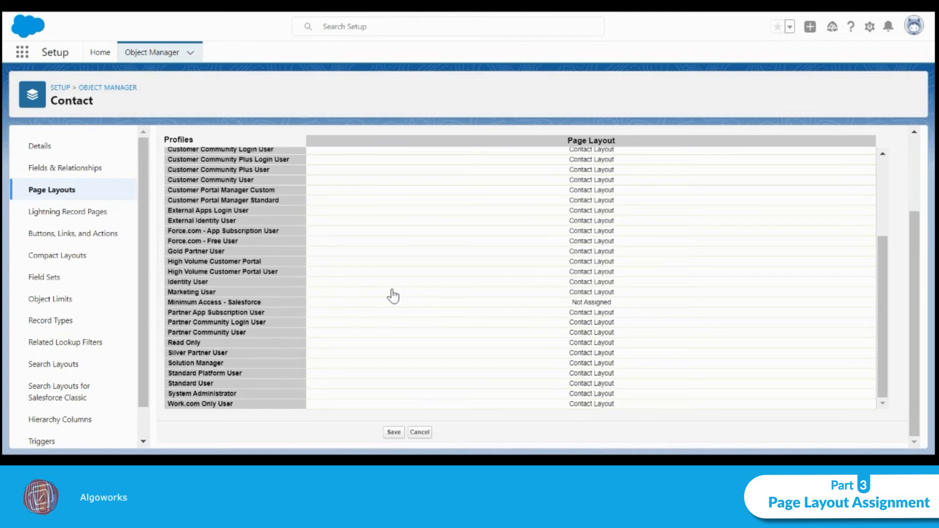
pyautogui.click(363, 395)
pyautogui.scroll(8, 477, 299)
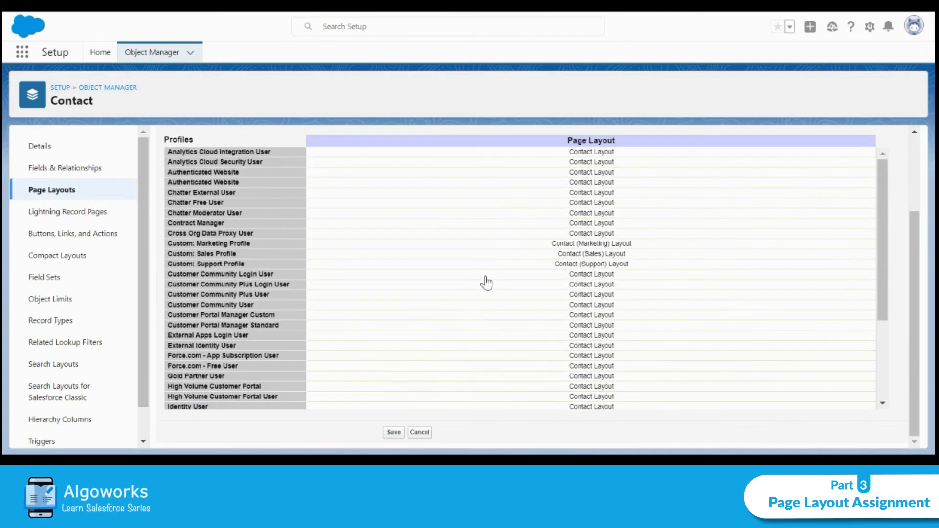
pyautogui.click(509, 225)
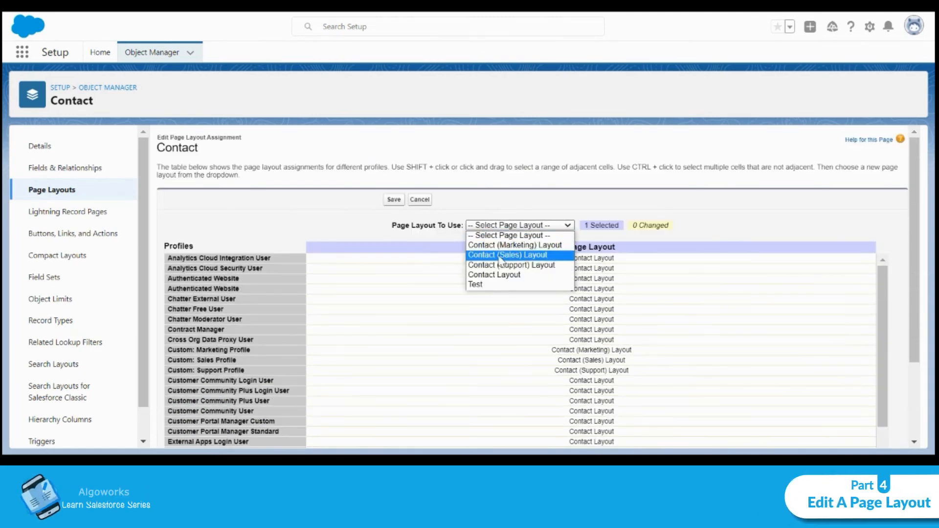
pyautogui.click(487, 285)
pyautogui.scroll(-8, 512, 358)
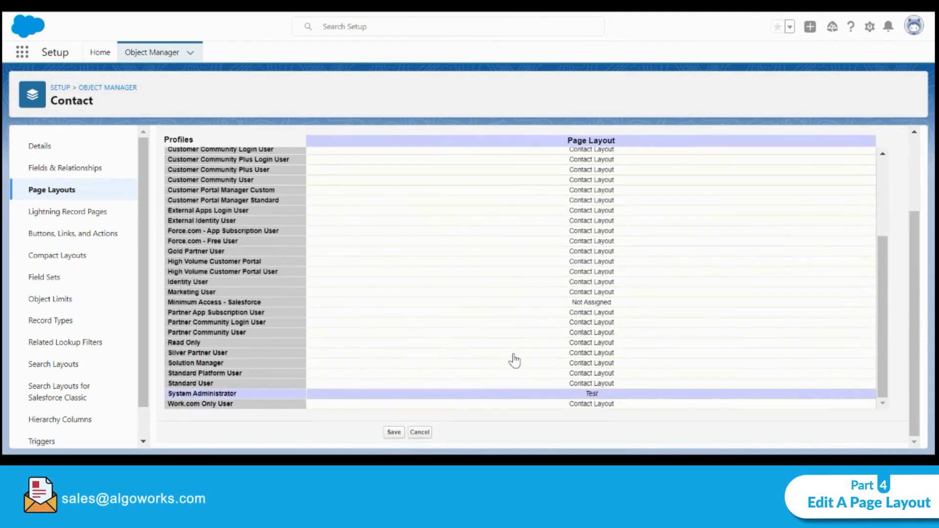
pyautogui.click(394, 434)
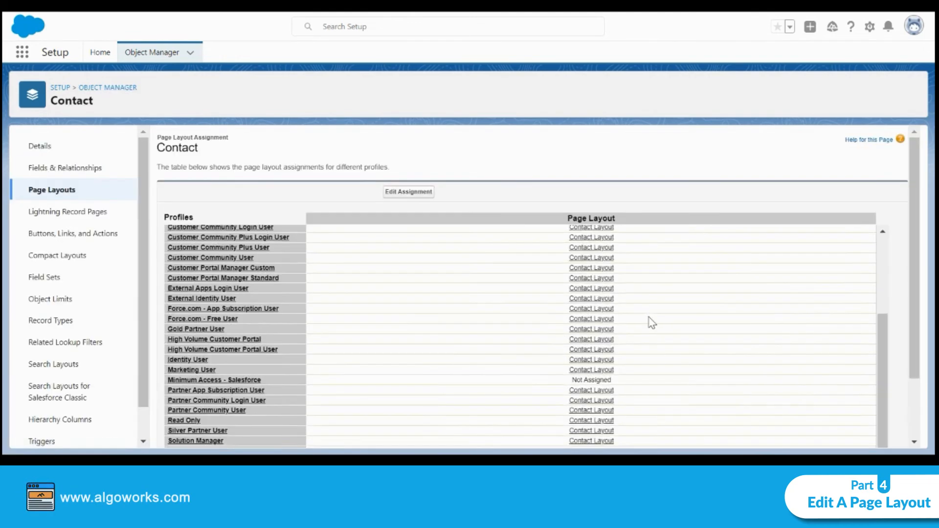
pyautogui.scroll(-2, 653, 323)
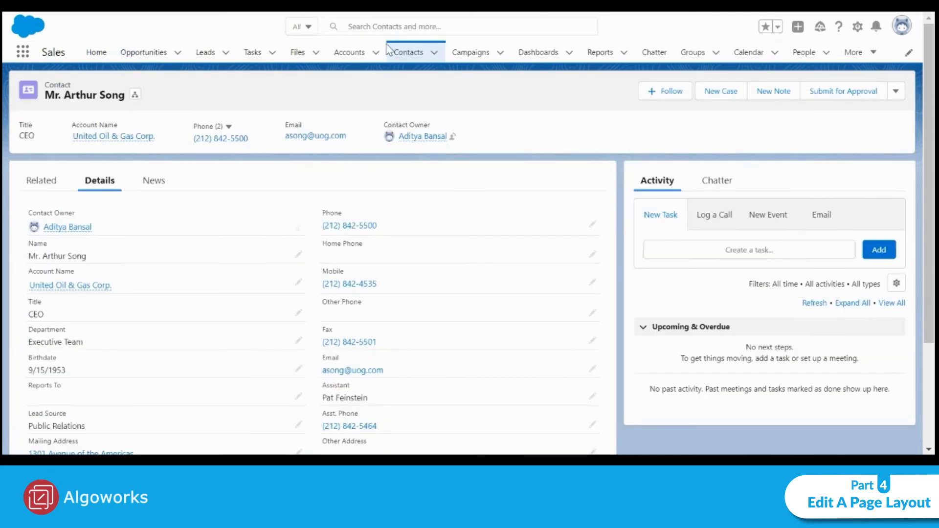
# Open the United Oil & Gas Corp. contact from the Sales app's Contacts list and view its record details
pyautogui.click(400, 52)
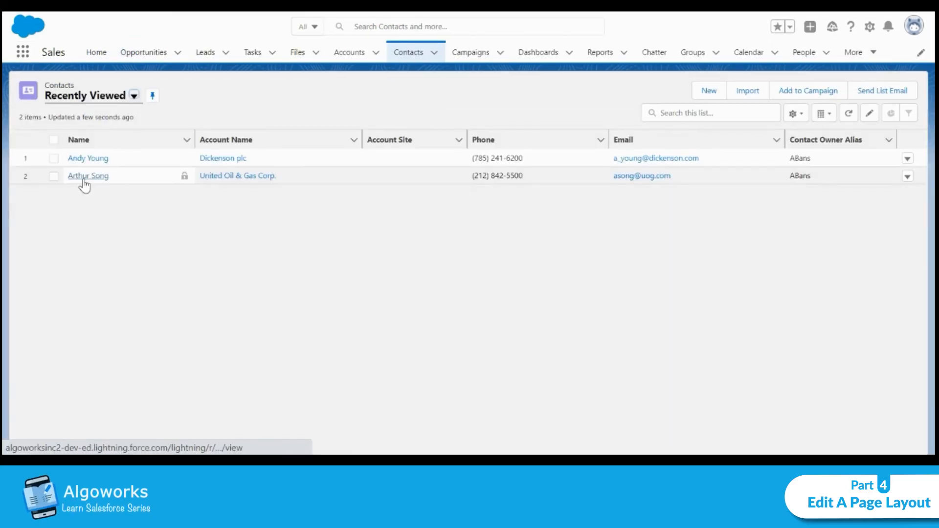
pyautogui.click(84, 178)
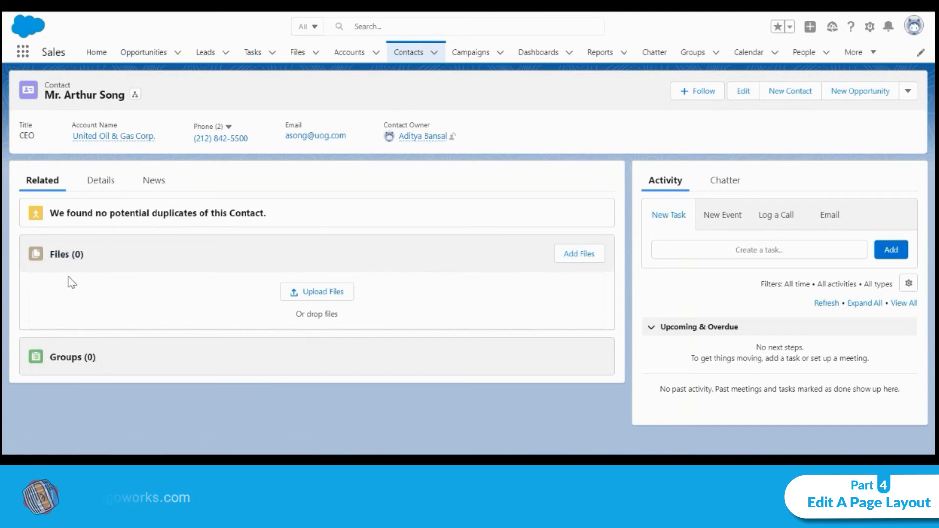
pyautogui.click(100, 179)
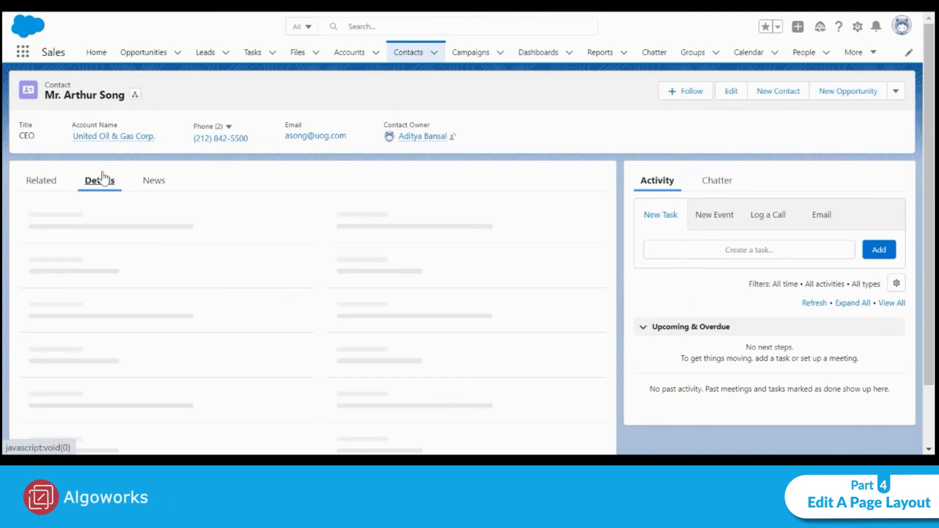